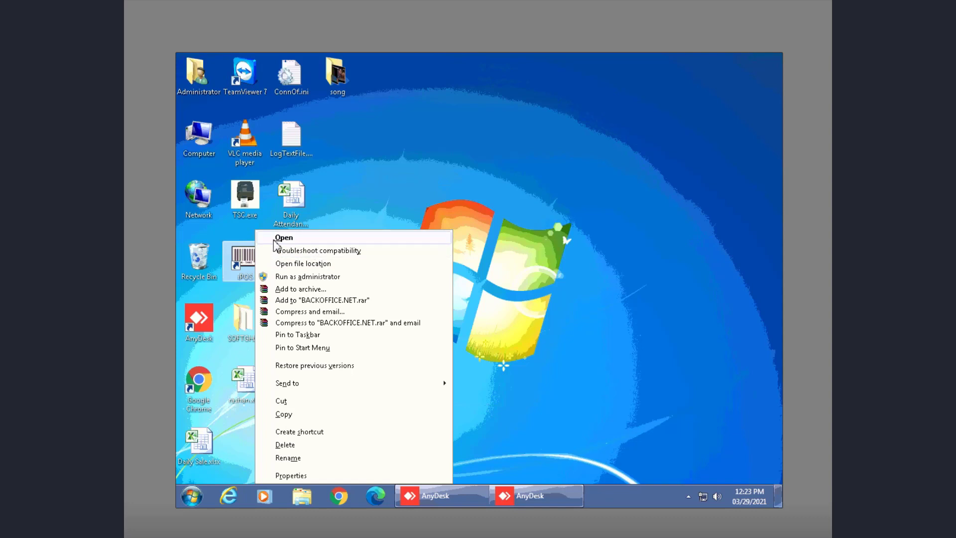
# Launch iPOS from the desktop and exit its Temporary Connection dialog without connecting
pyautogui.click(286, 242)
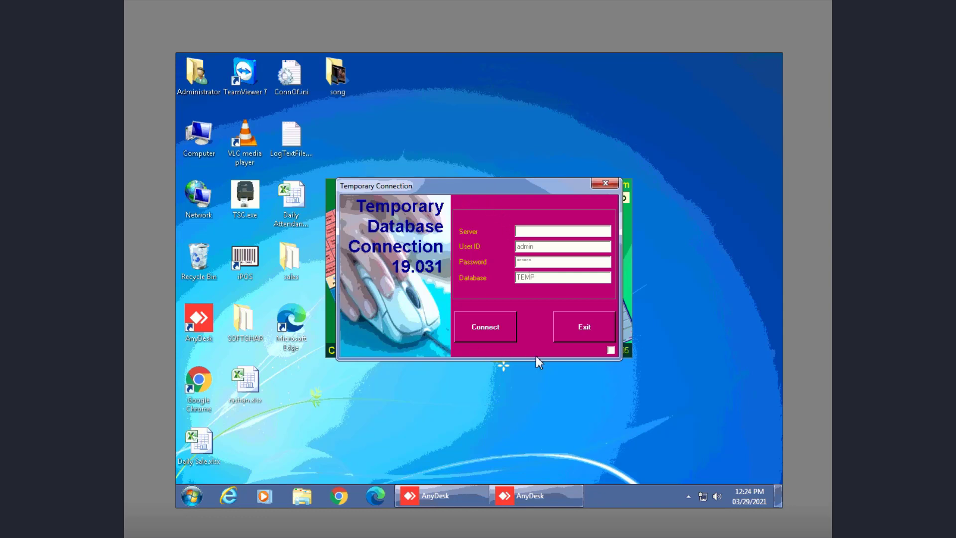
pyautogui.click(573, 333)
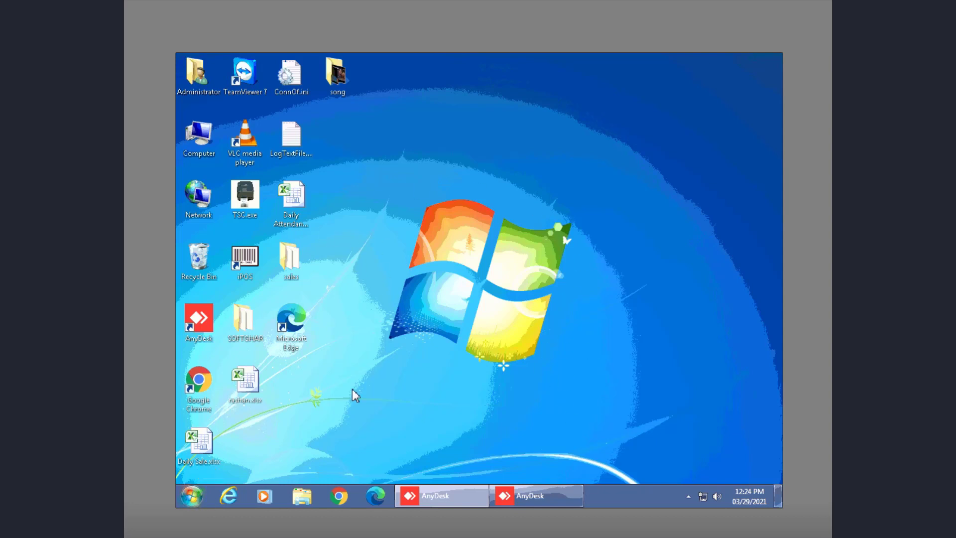
# Open SQL Server Enterprise Manager from the installed Microsoft SQL Server programs
pyautogui.click(194, 499)
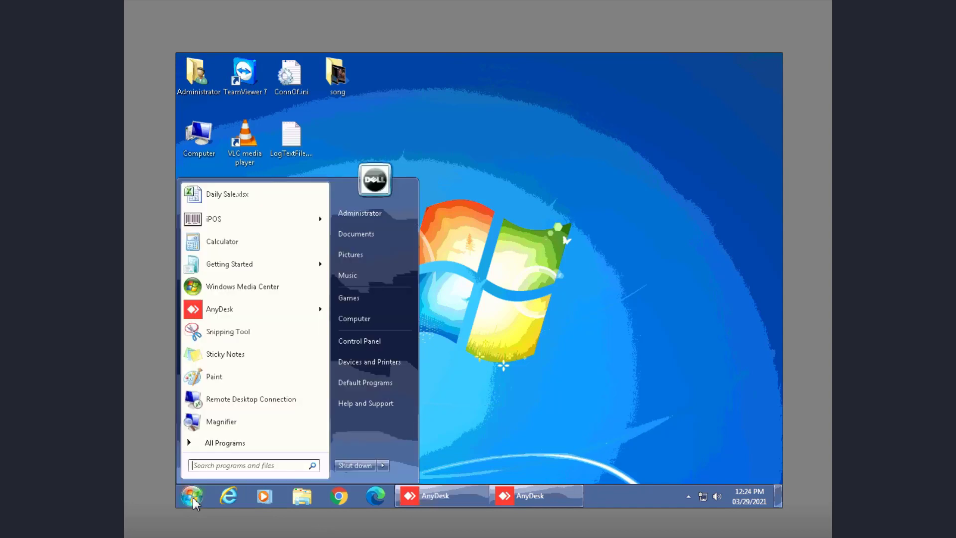
pyautogui.click(219, 444)
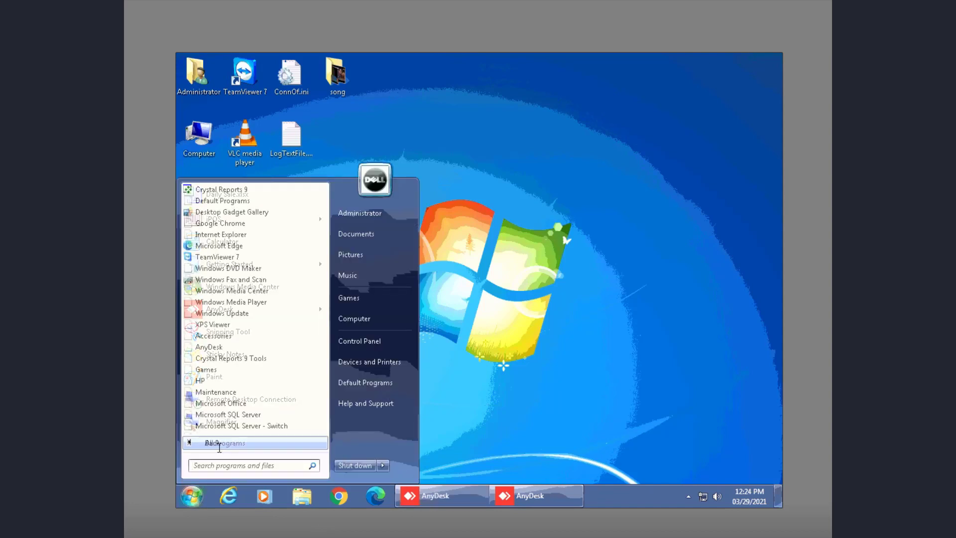
pyautogui.scroll(-1, 244, 417)
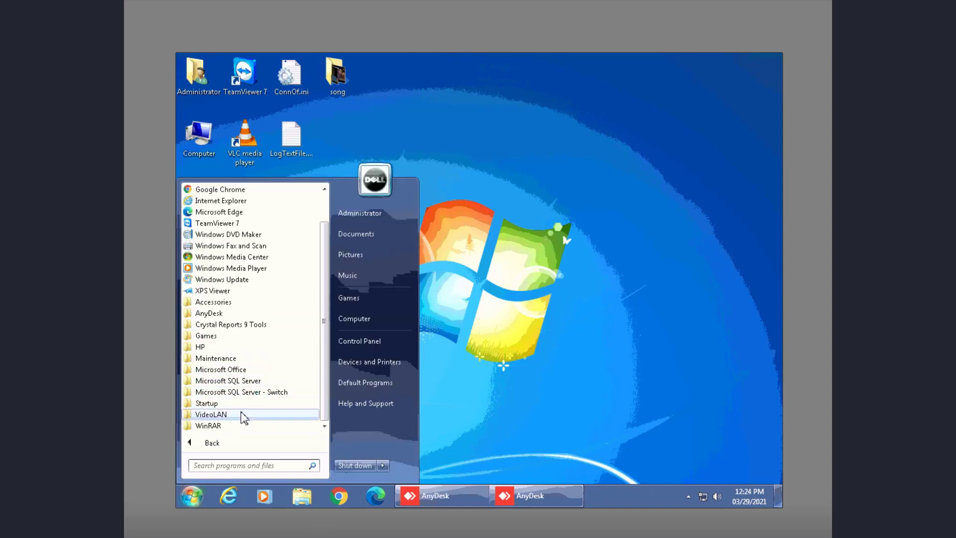
pyautogui.click(248, 381)
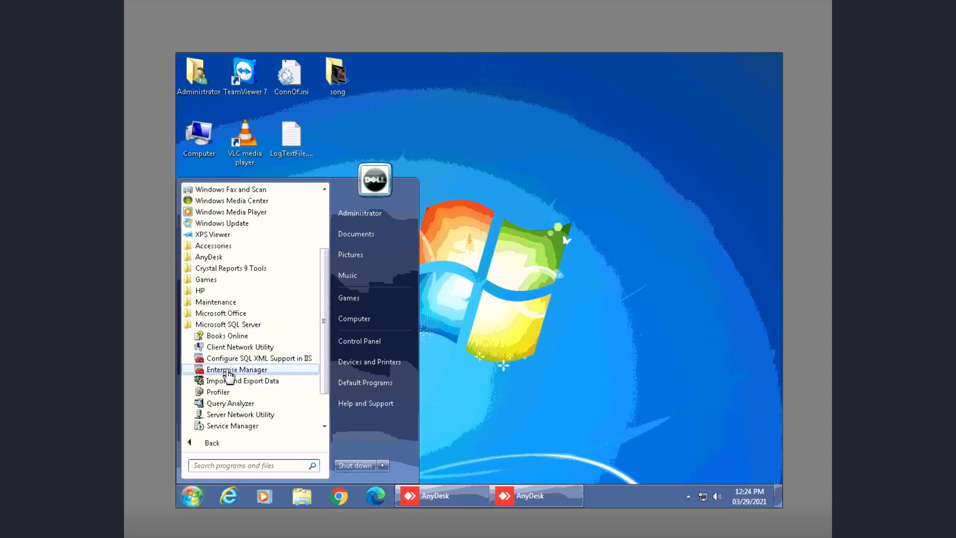
pyautogui.click(229, 370)
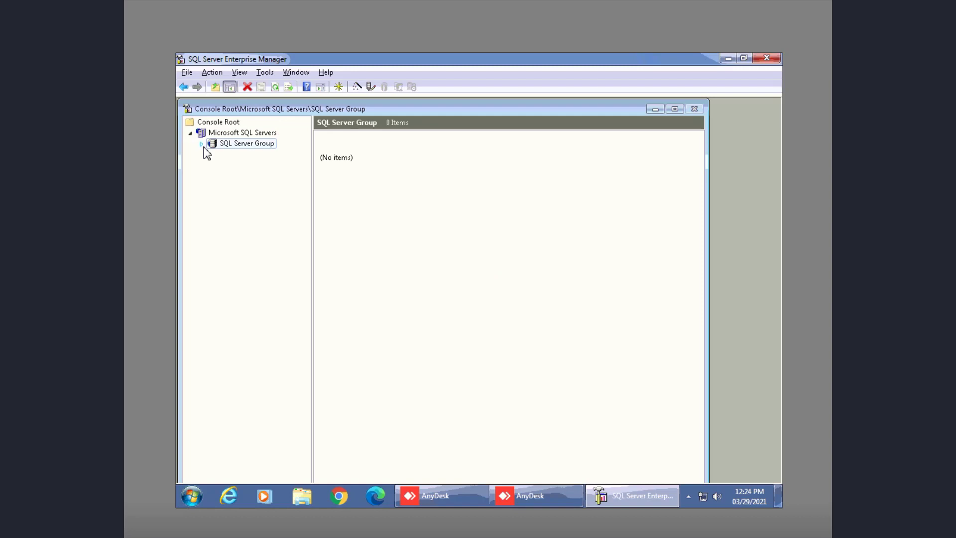
# Start a new SQL Server registration under SQL Server Group and add the (local) server to it
pyautogui.click(202, 144)
pyautogui.rightClick(242, 146)
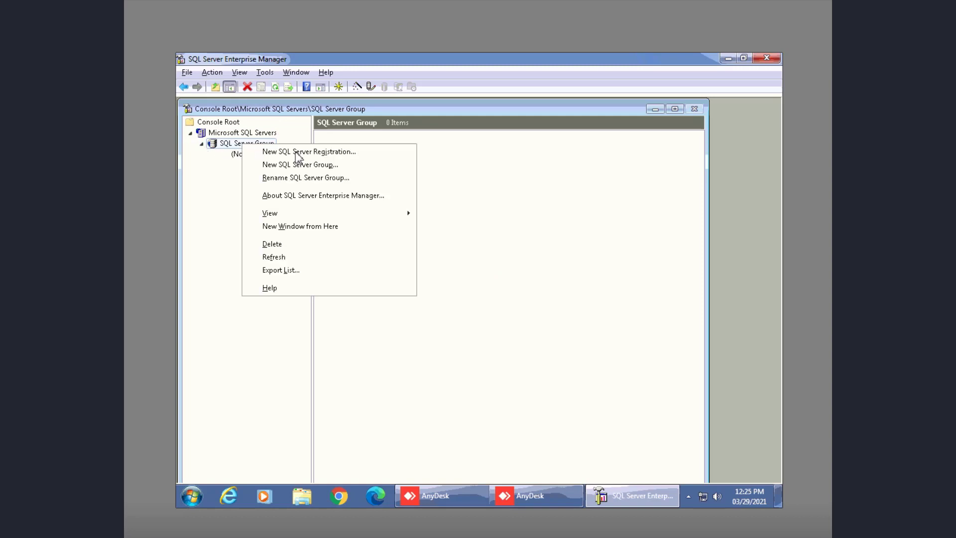
pyautogui.click(297, 152)
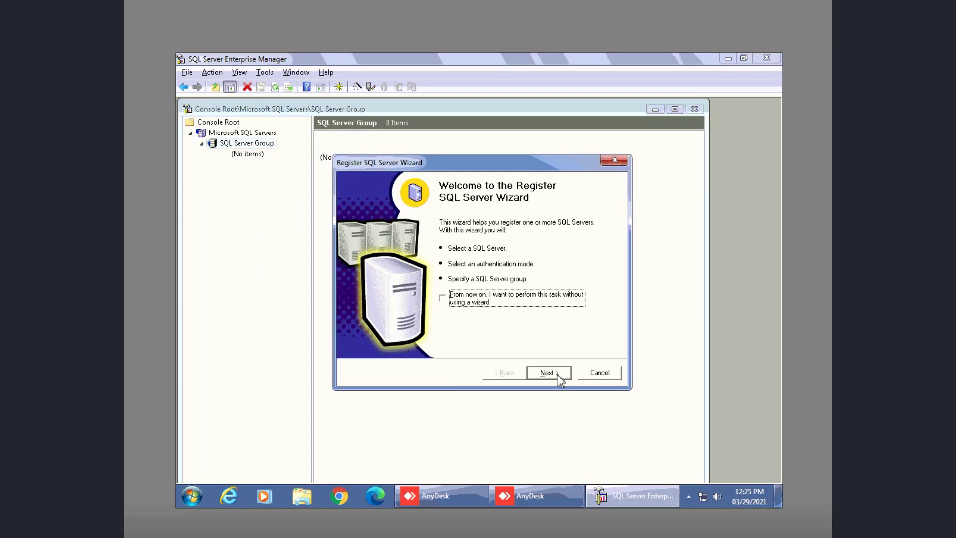
pyautogui.click(557, 375)
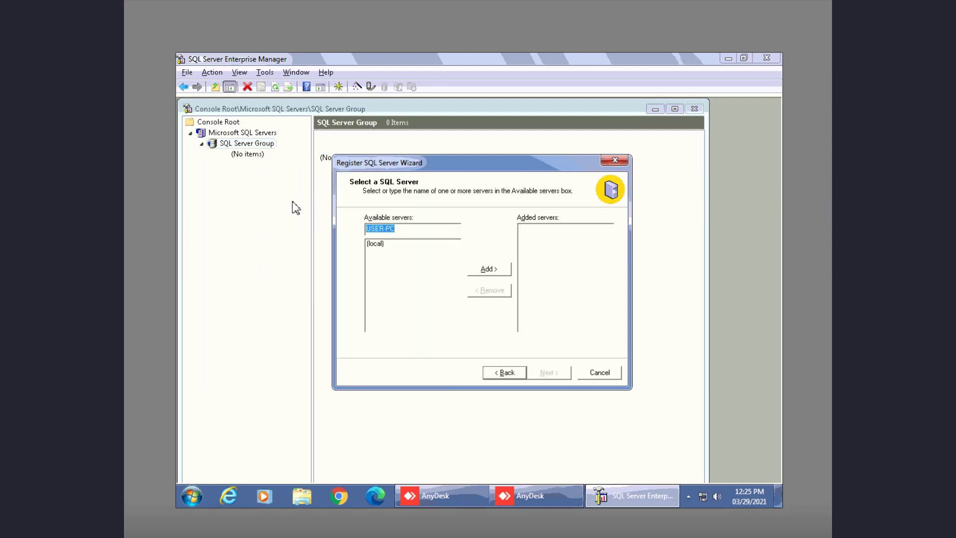
pyautogui.click(378, 245)
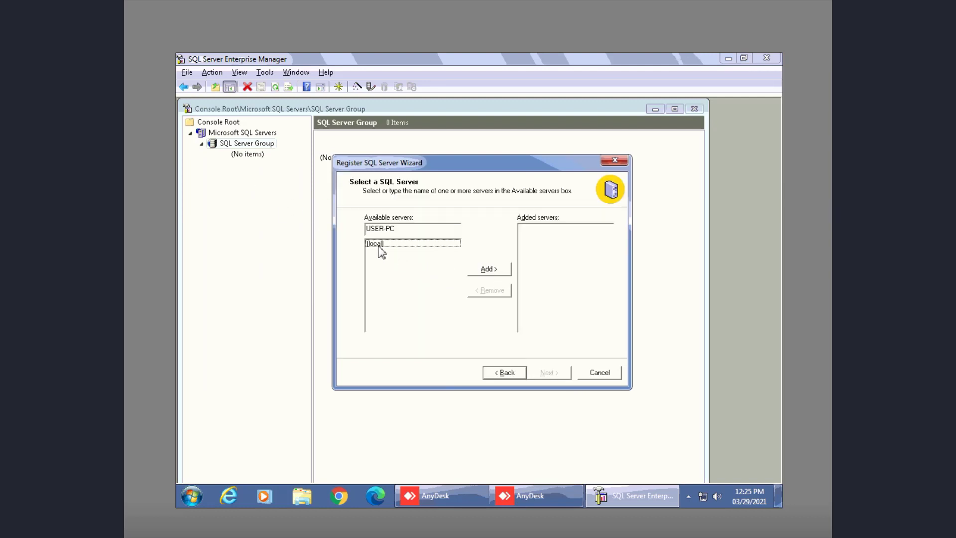
pyautogui.click(495, 269)
pyautogui.click(557, 376)
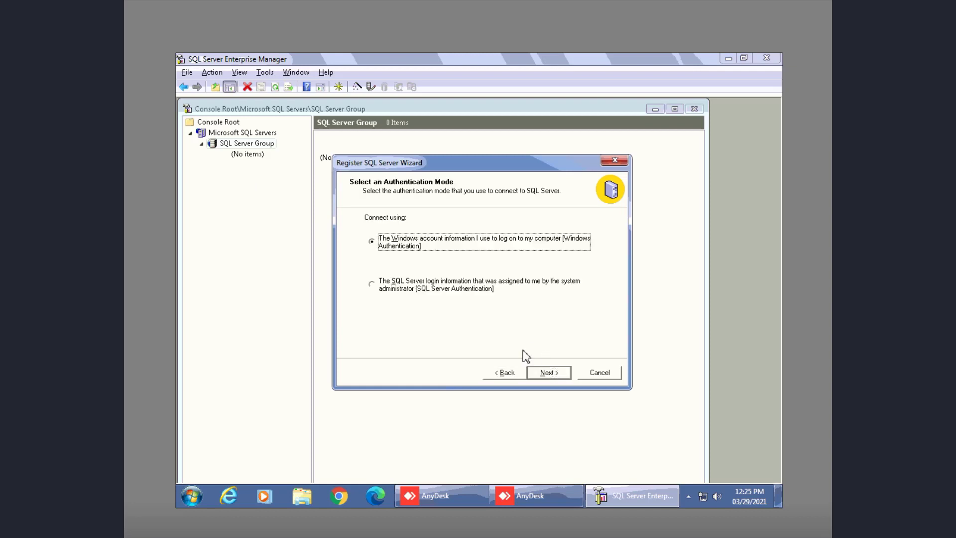
# Register the server in the existing SQL Server Group using SQL Server Authentication, with login name sa and the account password
pyautogui.click(389, 290)
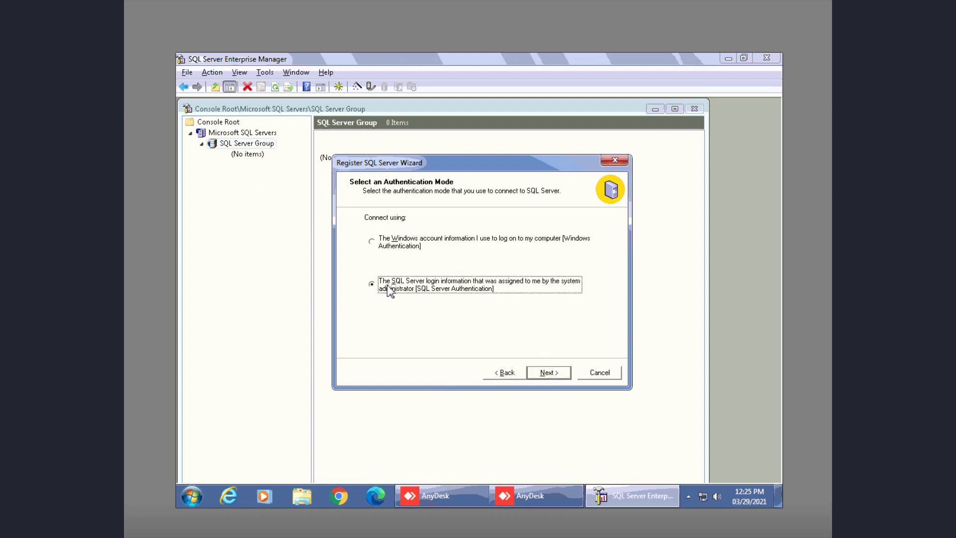
pyautogui.click(546, 377)
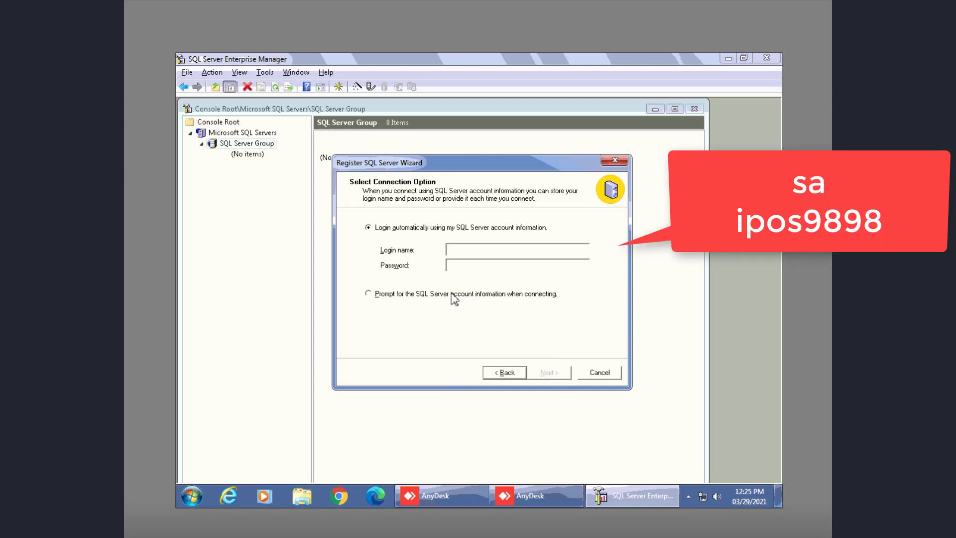
pyautogui.write('sa')
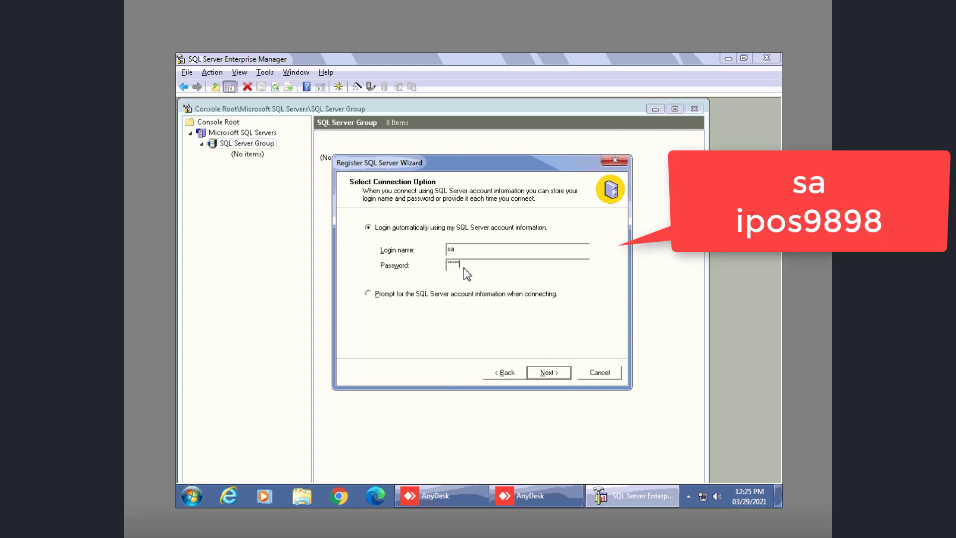
pyautogui.click(554, 374)
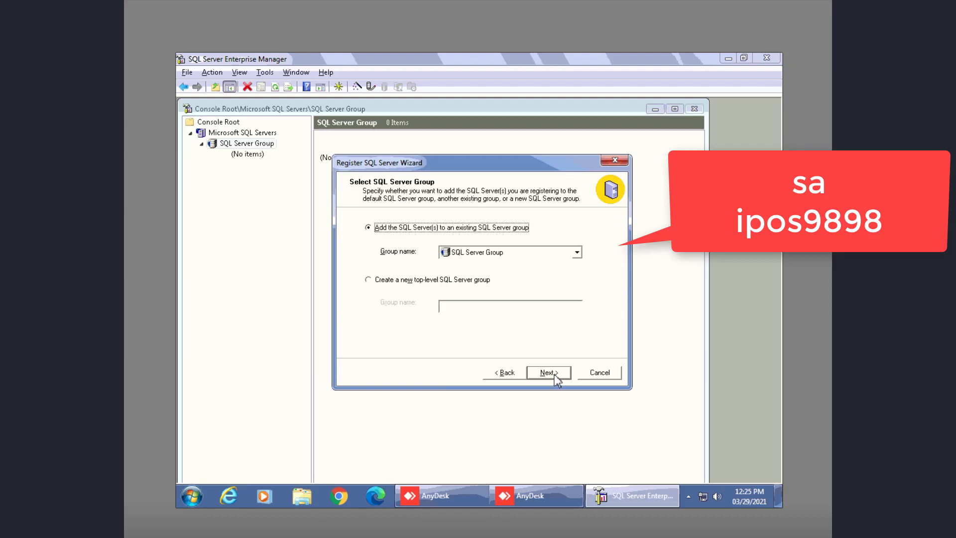
pyautogui.click(554, 375)
pyautogui.click(560, 373)
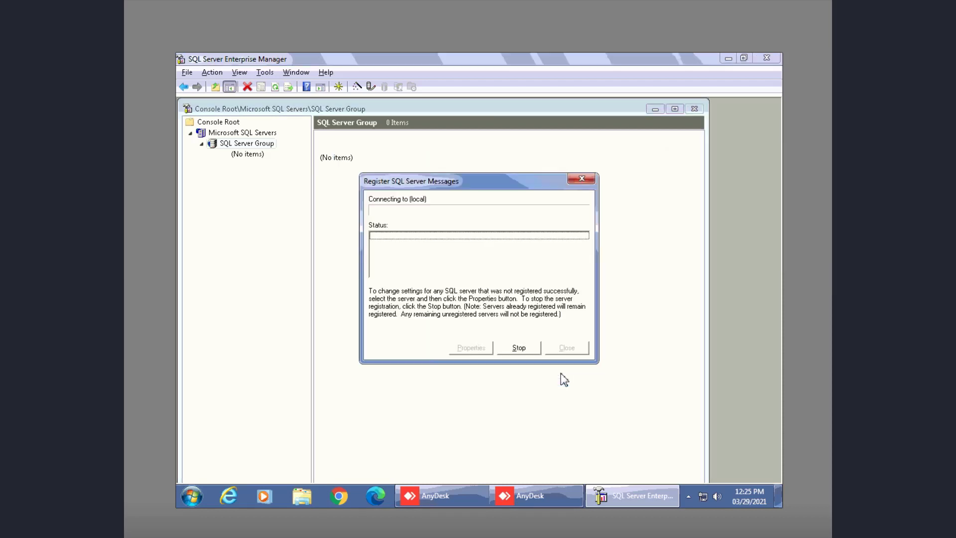
pyautogui.click(570, 348)
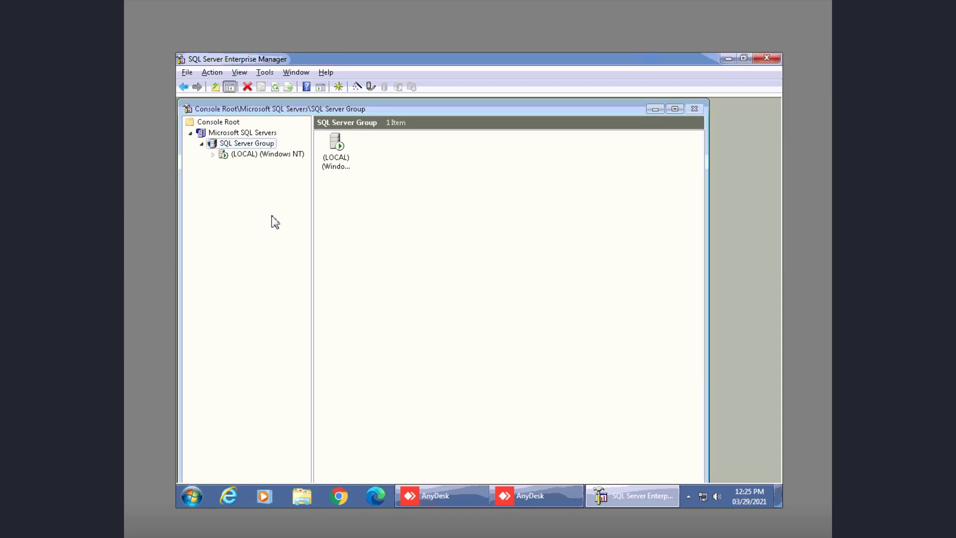
# Show the local server's databases, and locate the TEMPLocal191024.BAK file in the BACKUP folder on drive E
pyautogui.click(212, 155)
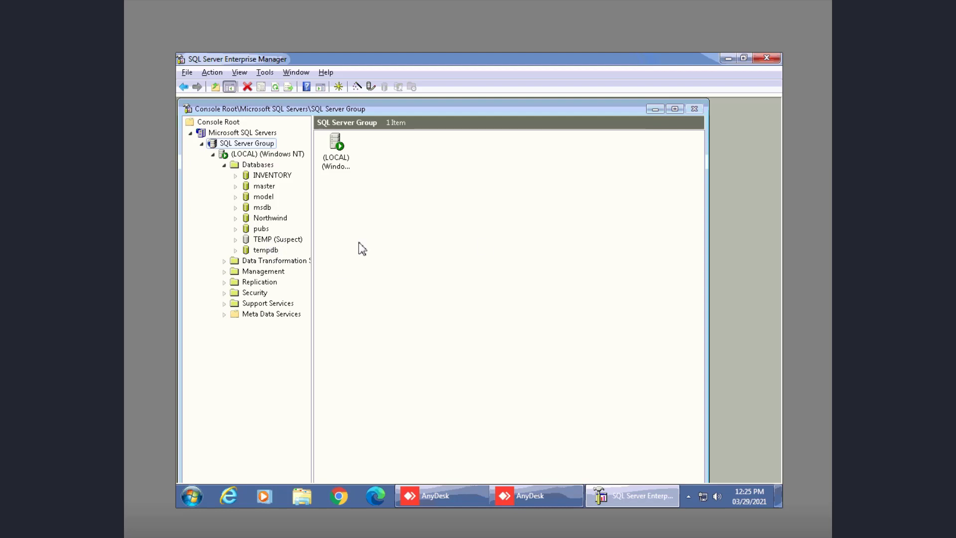
pyautogui.click(727, 58)
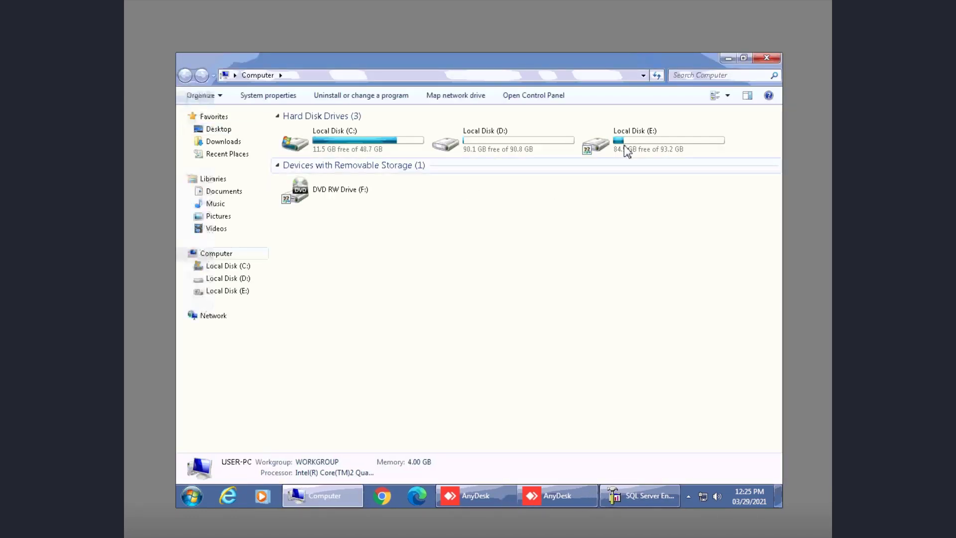
pyautogui.doubleClick(623, 145)
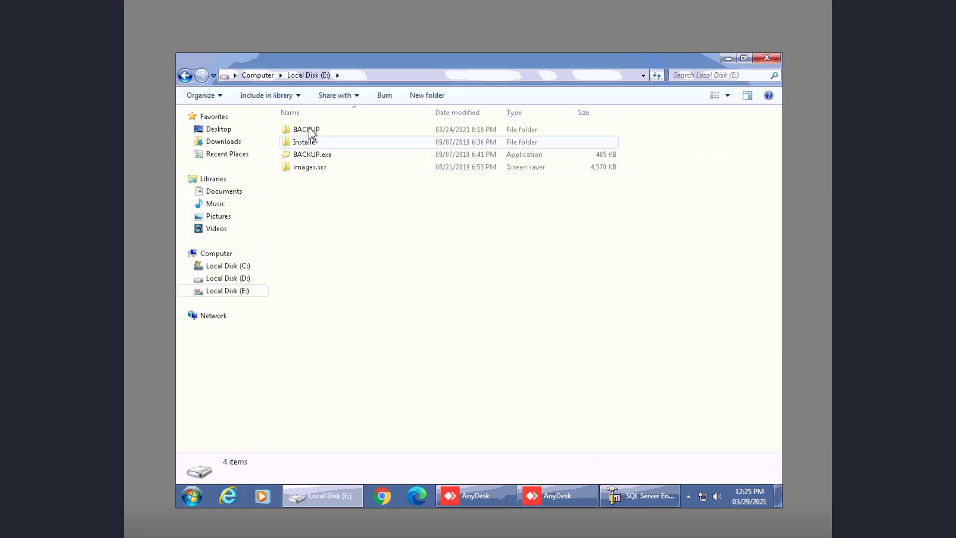
pyautogui.doubleClick(309, 130)
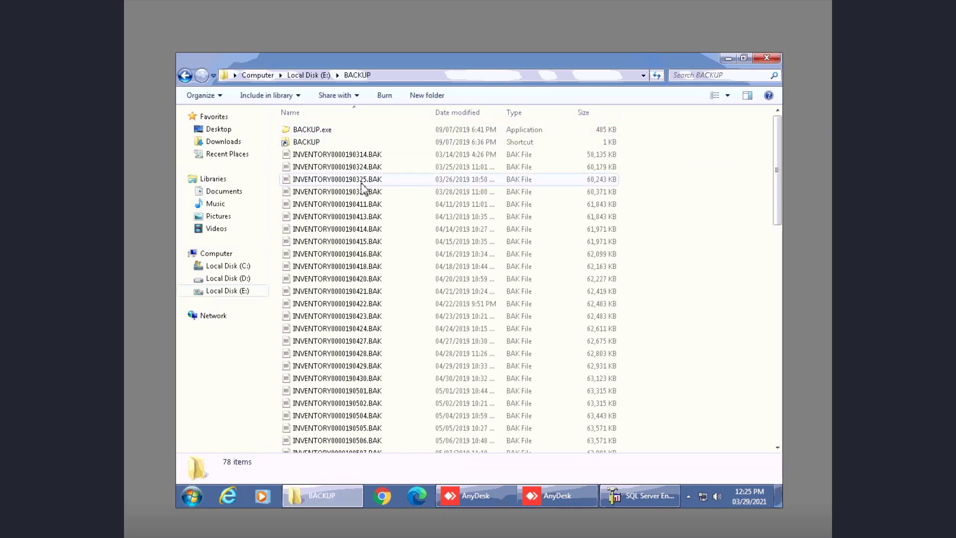
pyautogui.click(361, 183)
pyautogui.press('t')
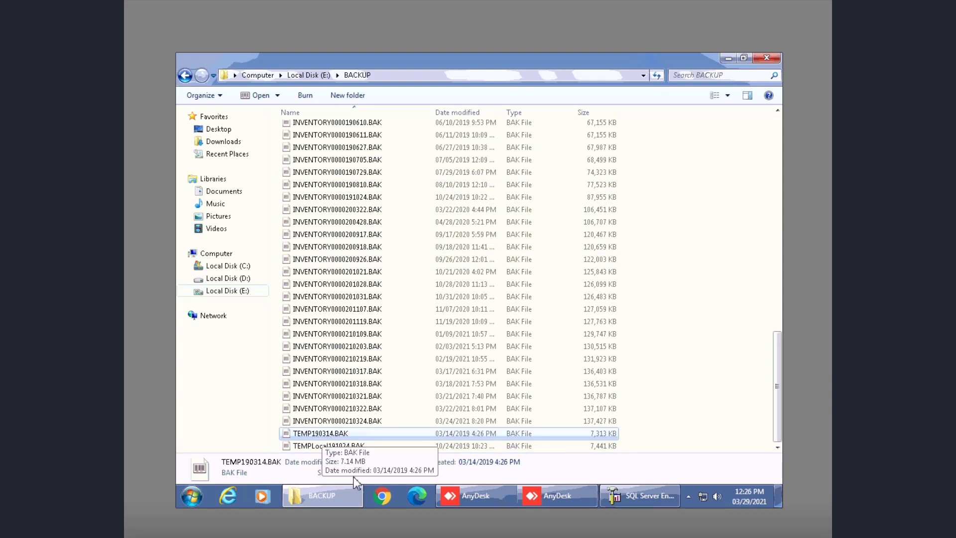
pyautogui.click(344, 446)
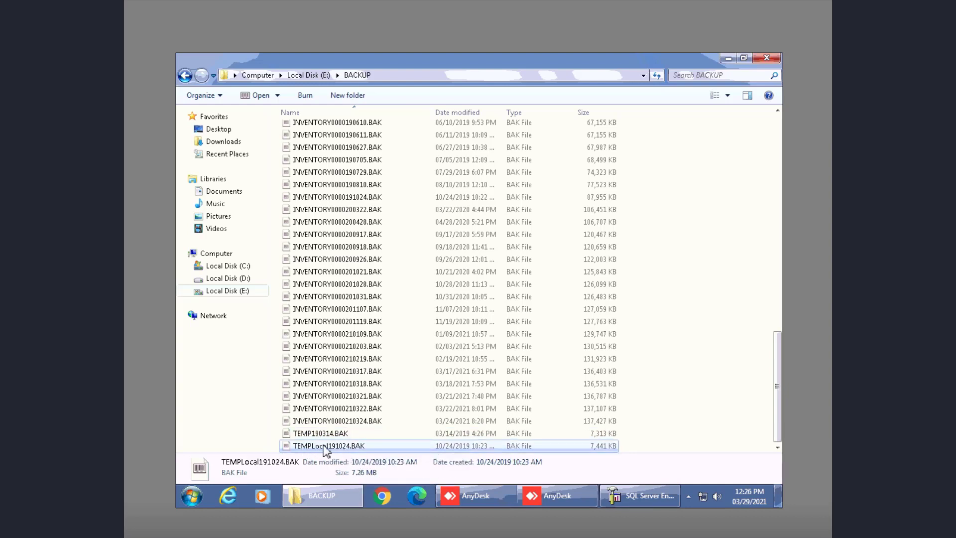
# Return to SQL Server Enterprise Manager and delete the suspect TEMP database together with its backup and restore history
pyautogui.click(642, 496)
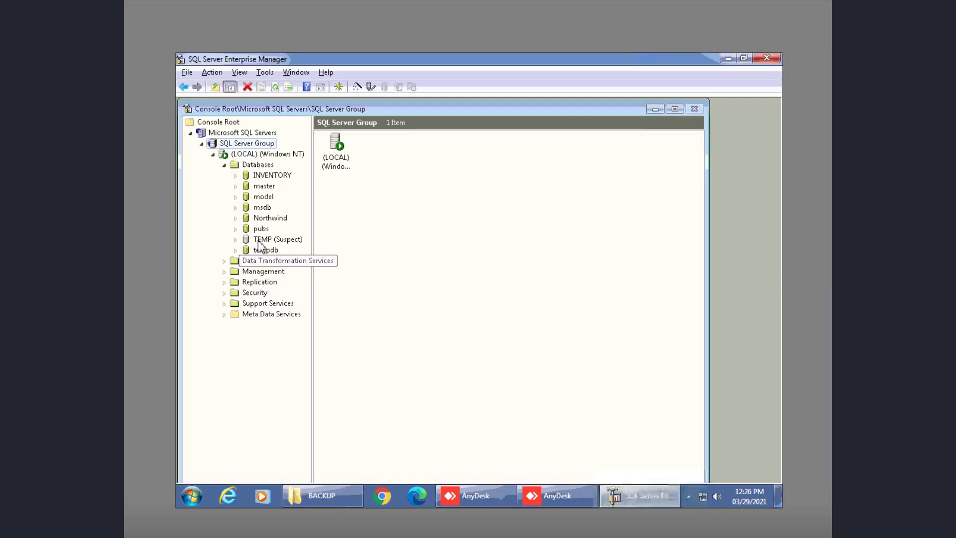
pyautogui.click(258, 243)
pyautogui.rightClick(259, 243)
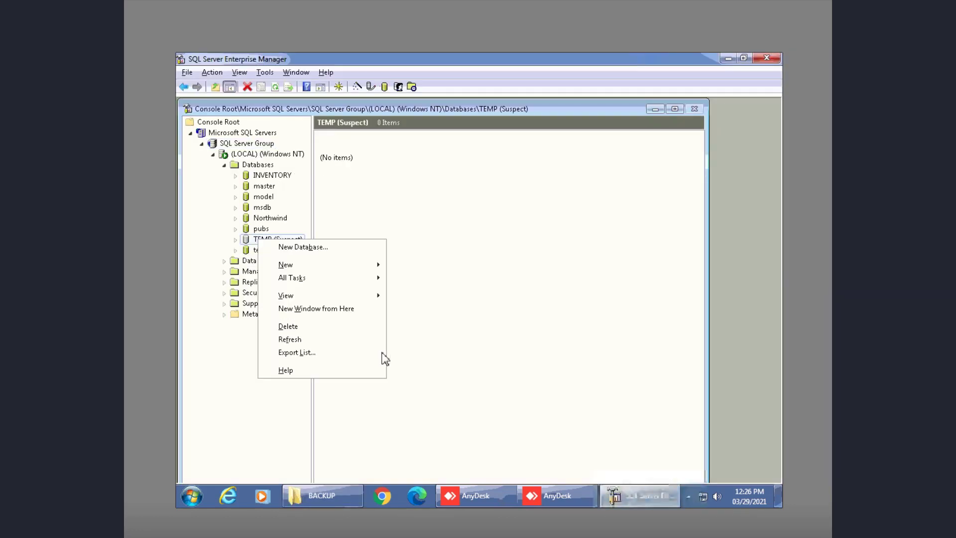
pyautogui.click(289, 326)
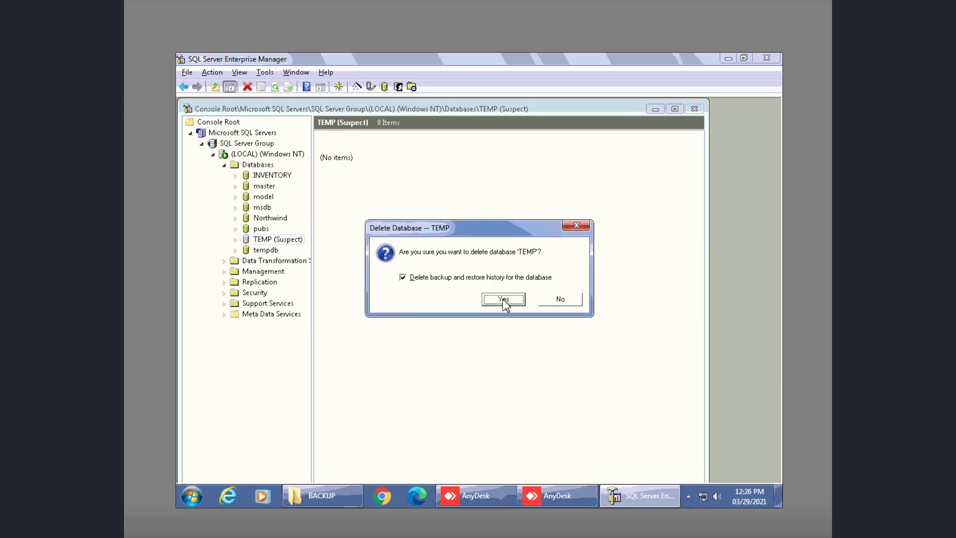
pyautogui.click(503, 299)
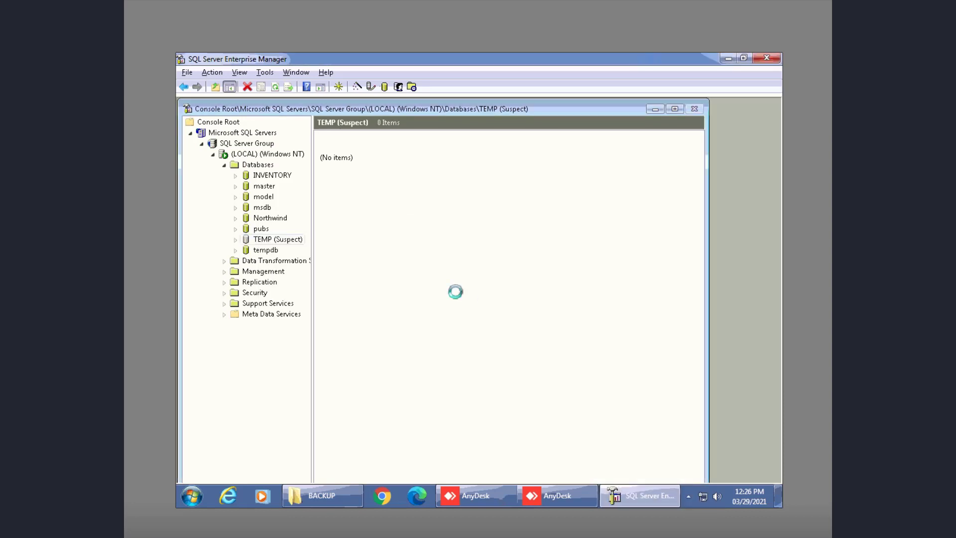
# Create a new database named Temp on the local server with the default settings
pyautogui.rightClick(406, 300)
pyautogui.click(473, 309)
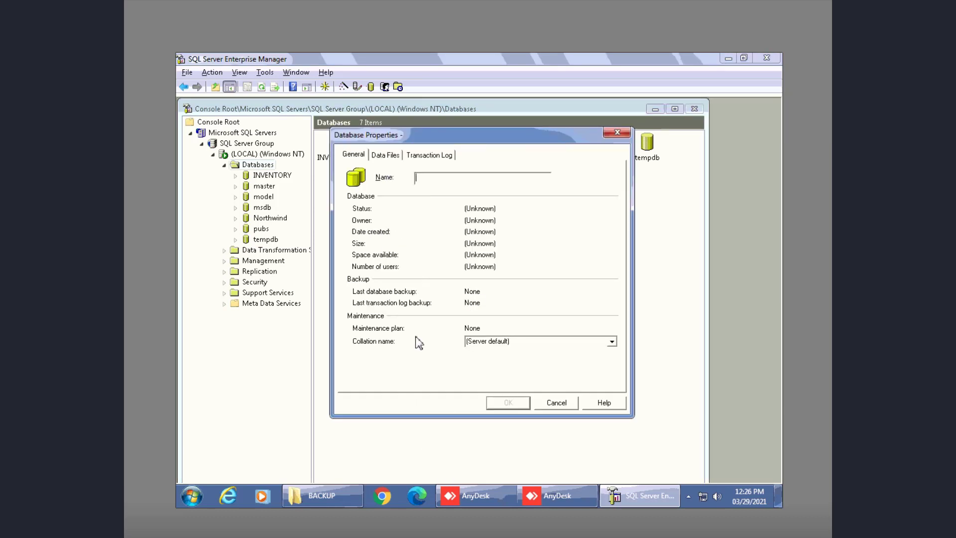
pyautogui.write('Temp')
pyautogui.click(509, 402)
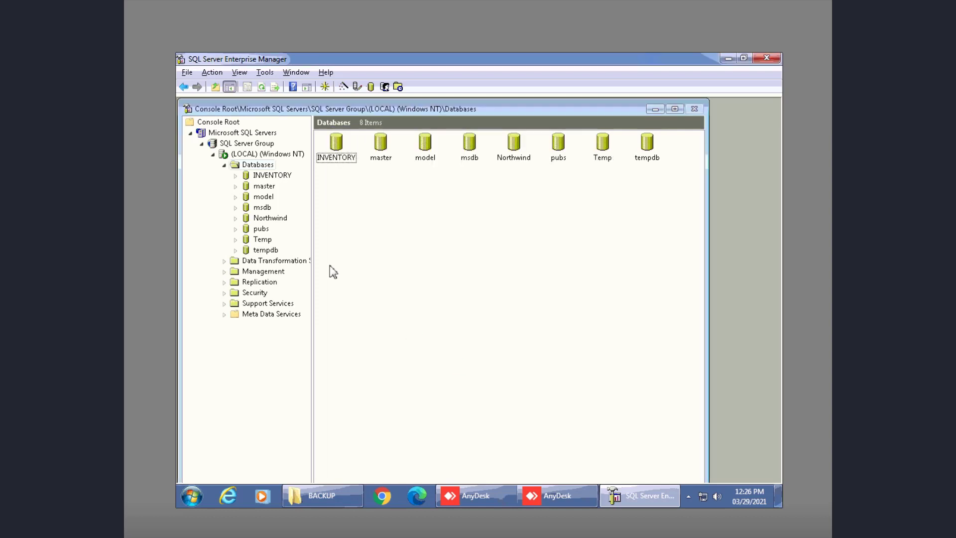
# Set up a restore of the Temp database from a device and add a backup file as the restore source
pyautogui.rightClick(261, 244)
pyautogui.moveTo(377, 286)
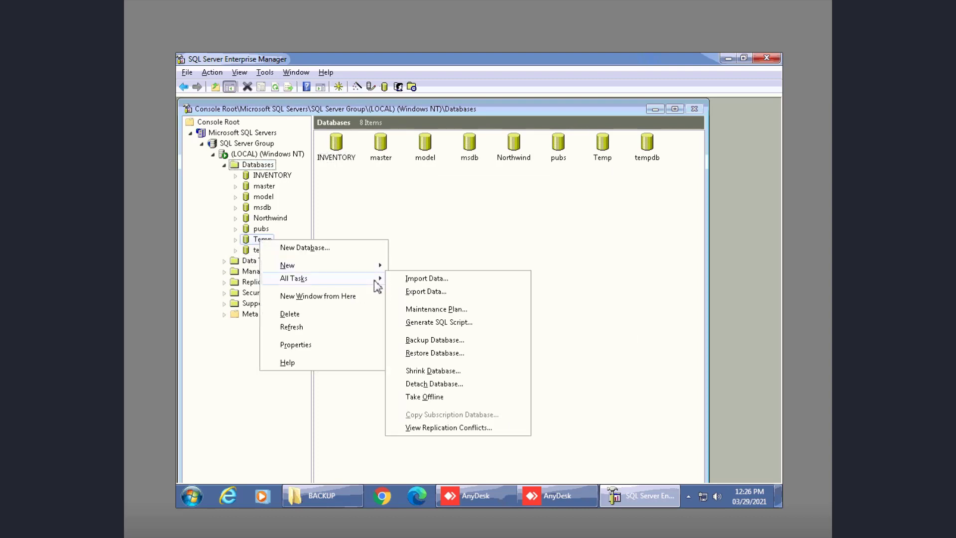
pyautogui.click(440, 354)
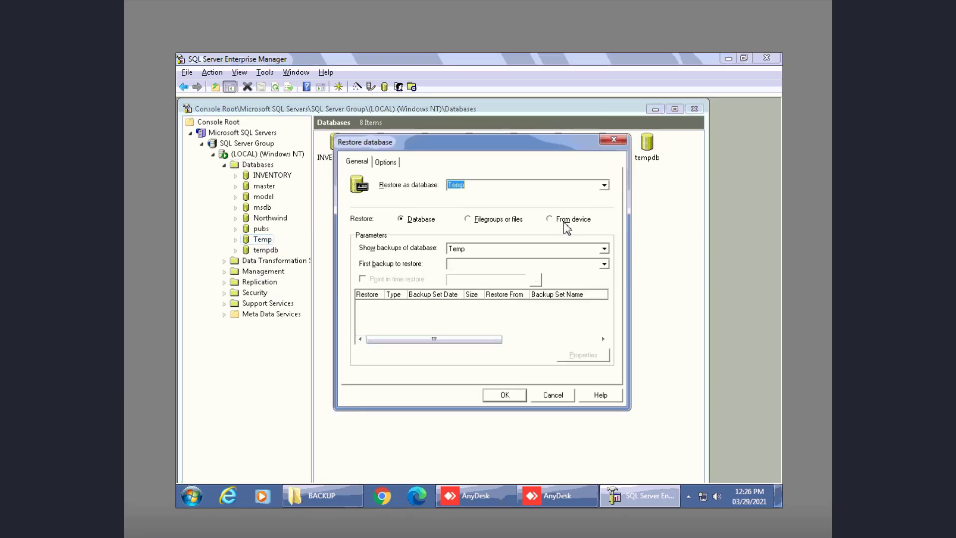
pyautogui.click(550, 219)
pyautogui.click(586, 267)
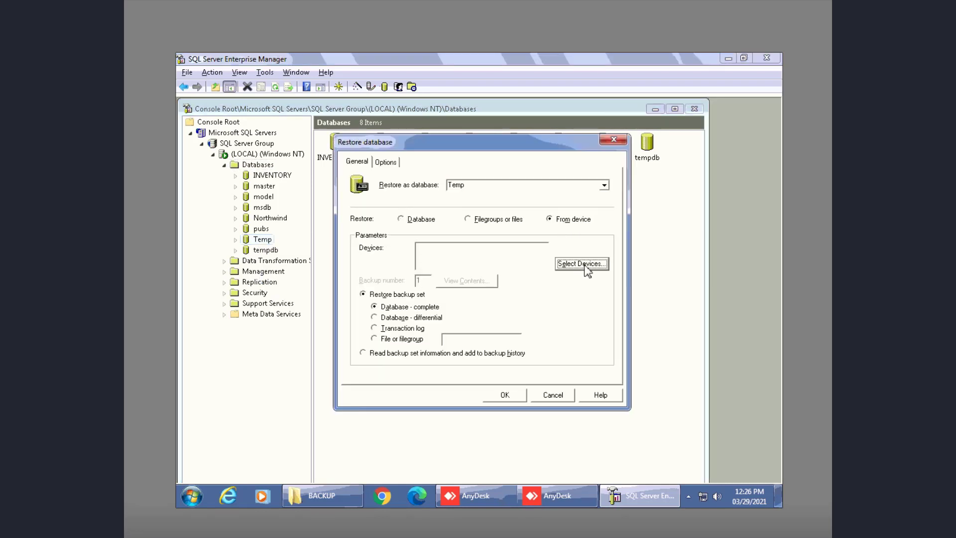
pyautogui.click(581, 254)
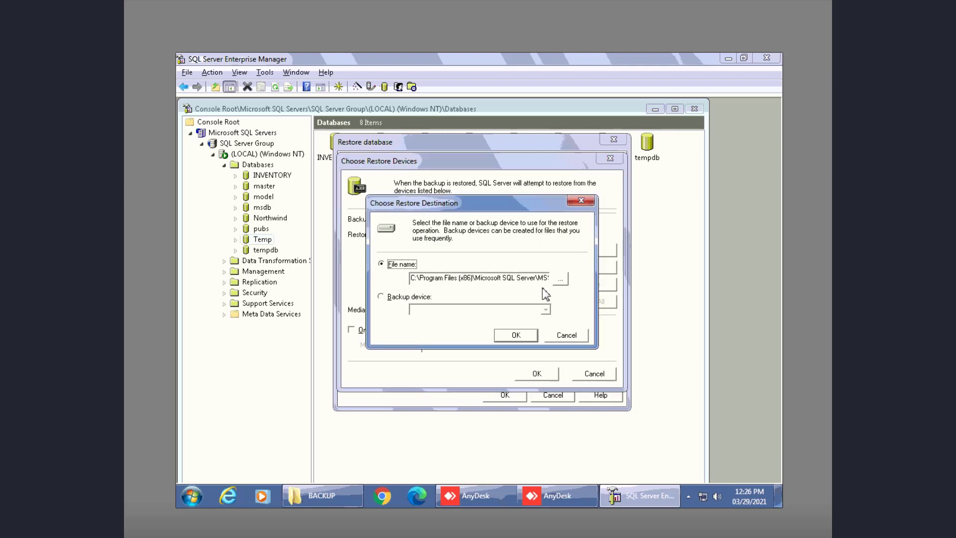
# Choose TEMPLocal191024.BAK from the BACKUP folder on drive E as the backup file to restore from
pyautogui.click(560, 279)
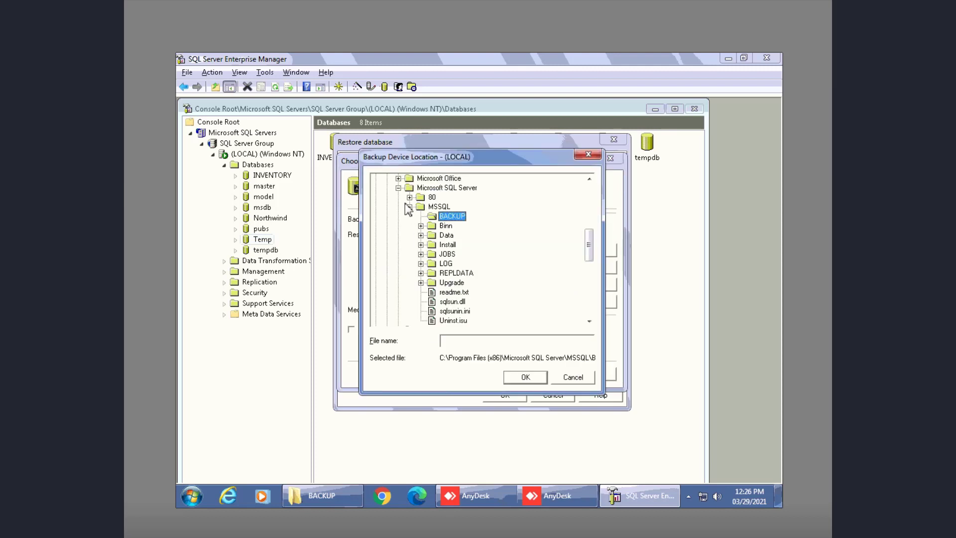
pyautogui.click(398, 188)
pyautogui.scroll(7, 418, 237)
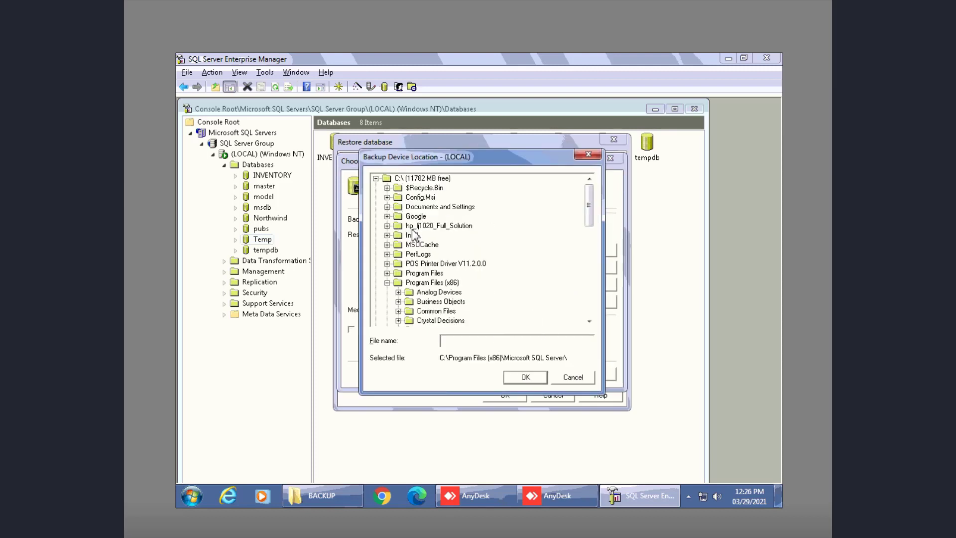
pyautogui.click(376, 179)
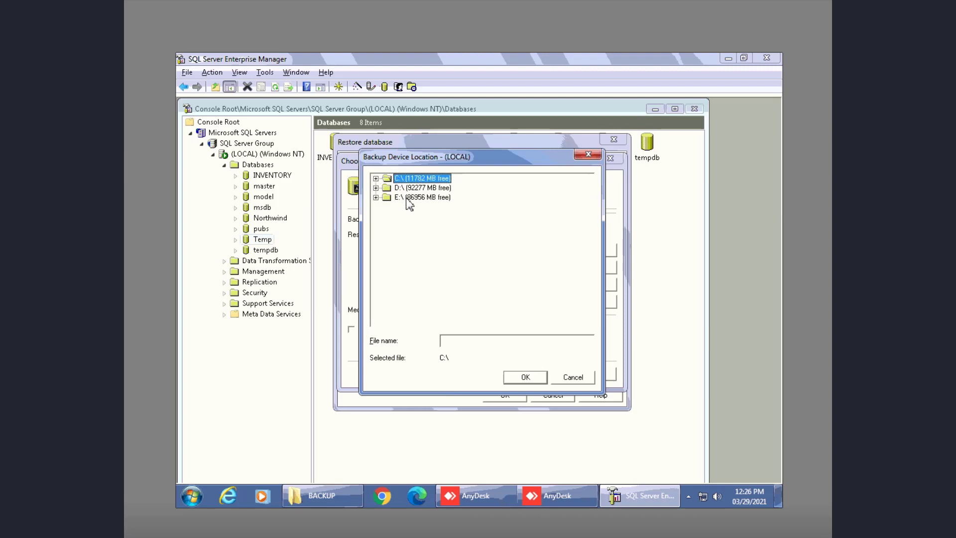
pyautogui.doubleClick(411, 197)
pyautogui.doubleClick(414, 217)
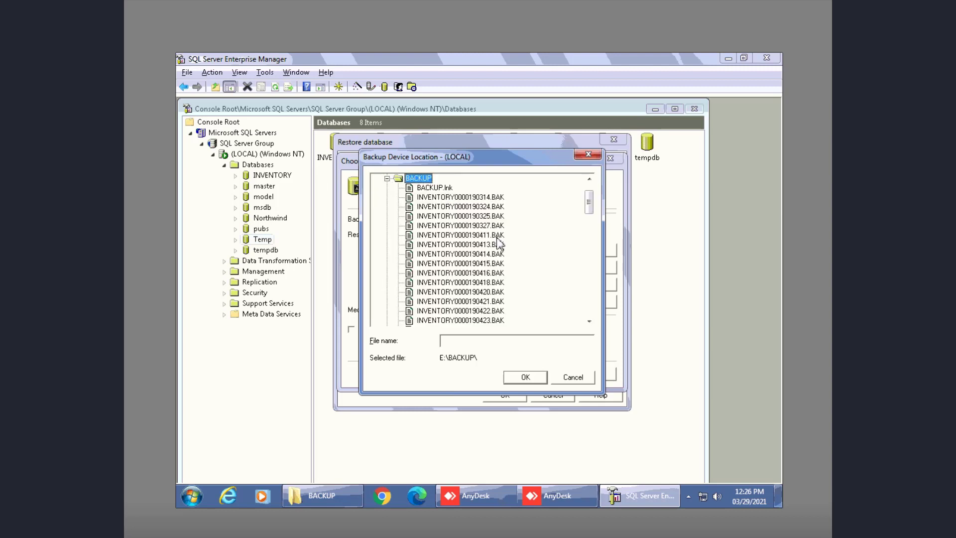
pyautogui.scroll(-2, 496, 264)
pyautogui.scroll(-10, 495, 273)
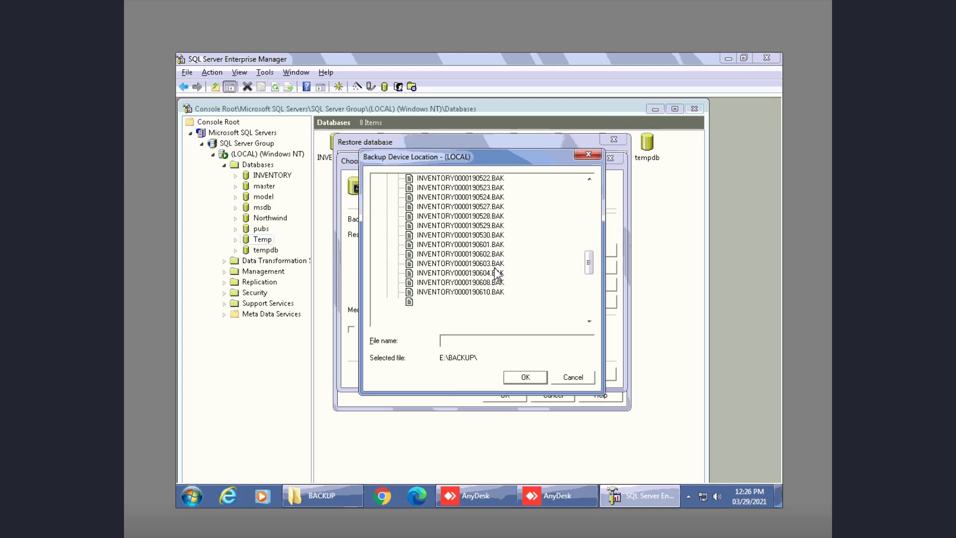
pyautogui.click(465, 282)
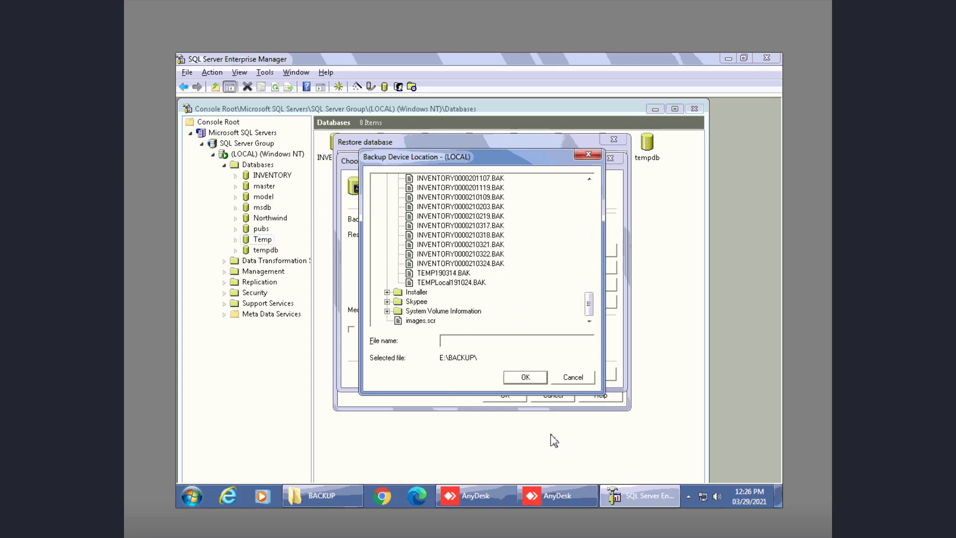
pyautogui.click(526, 377)
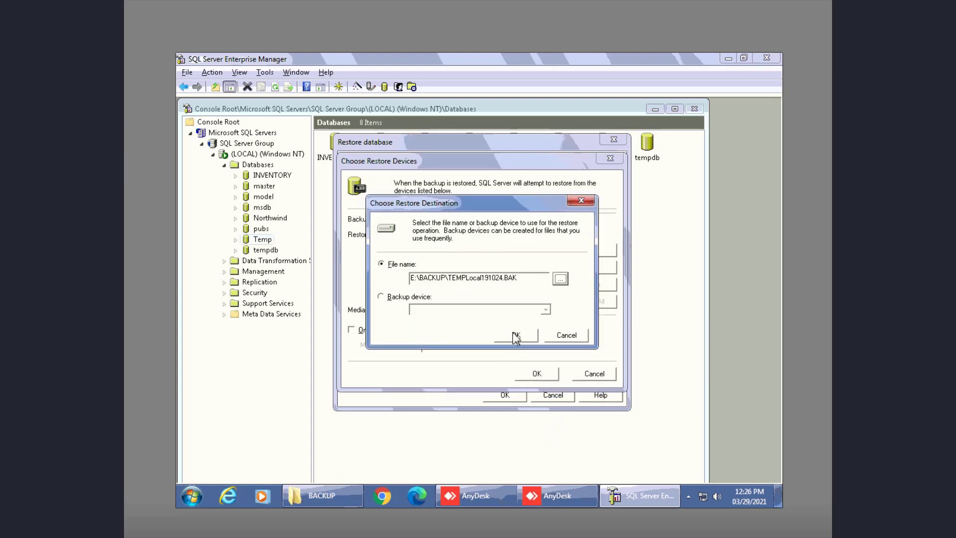
# Accept the chosen restore device and run the complete restore of the Temp database
pyautogui.click(543, 376)
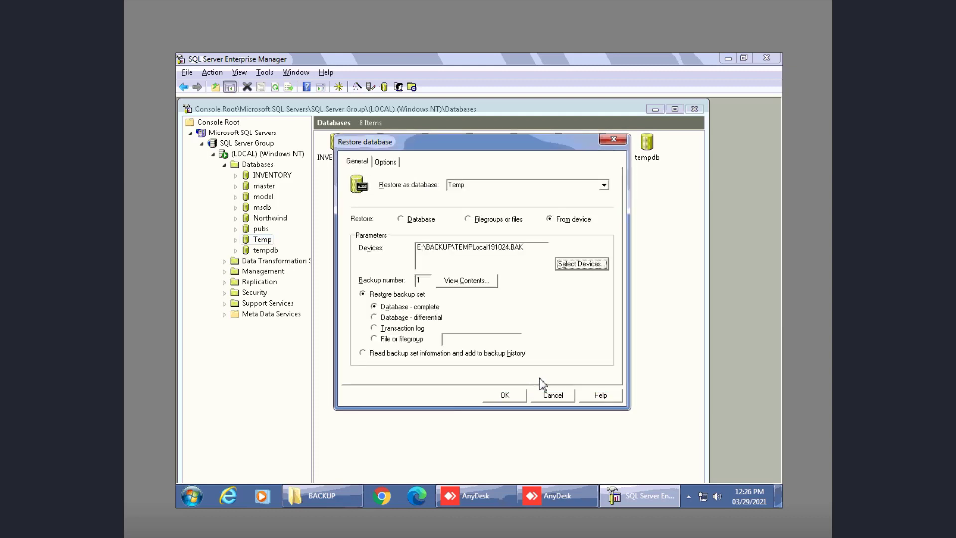
pyautogui.click(509, 398)
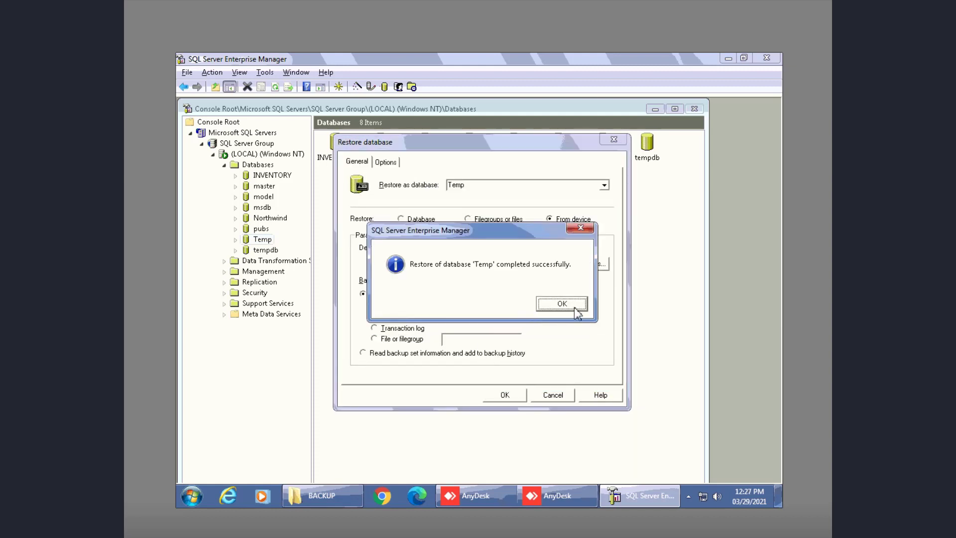
pyautogui.click(574, 306)
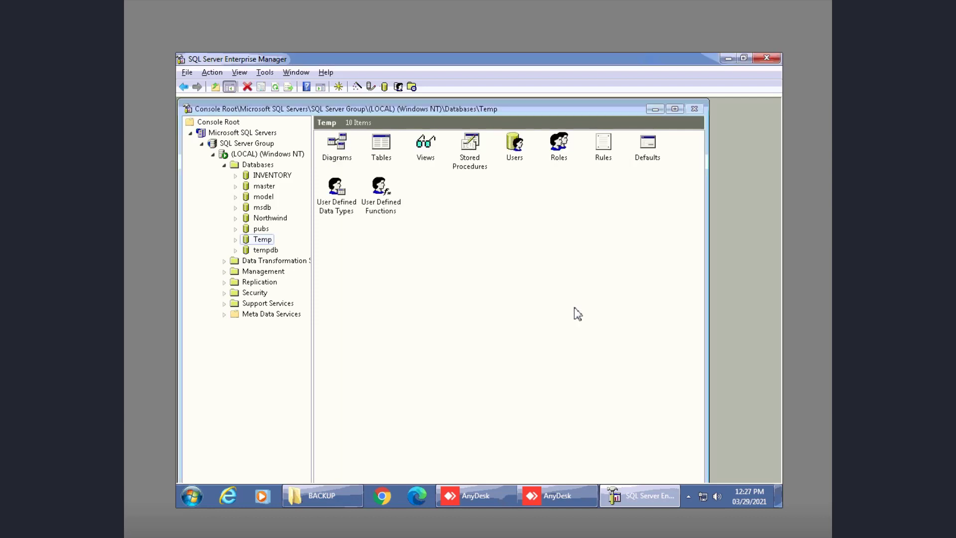
# Close SQL Server Enterprise Manager and the BACKUP folder window, and launch iPOS from the desktop
pyautogui.click(769, 59)
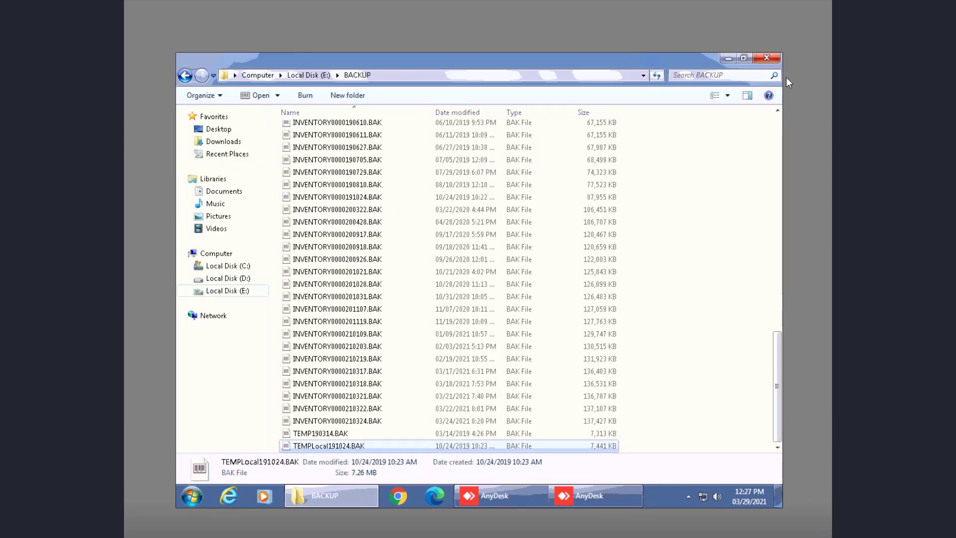
pyautogui.click(766, 58)
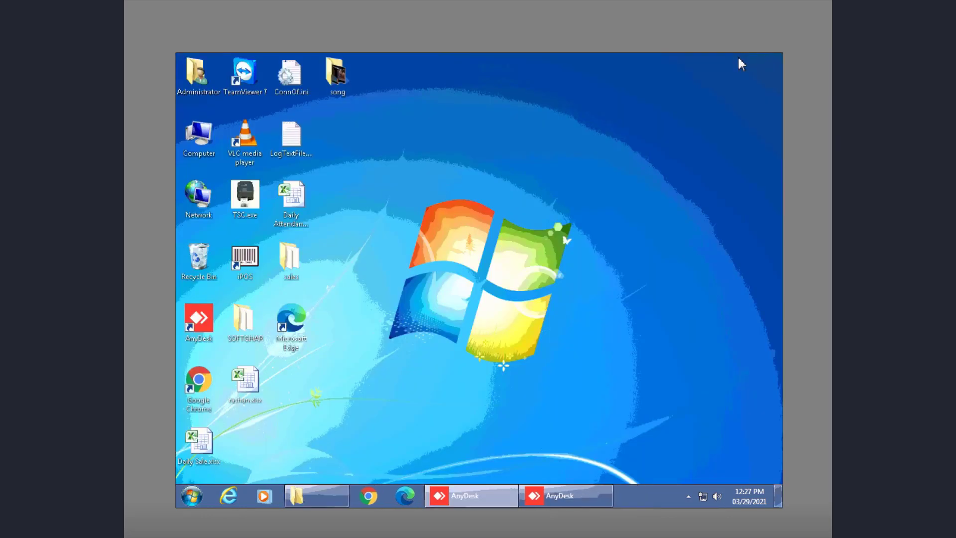
pyautogui.click(254, 256)
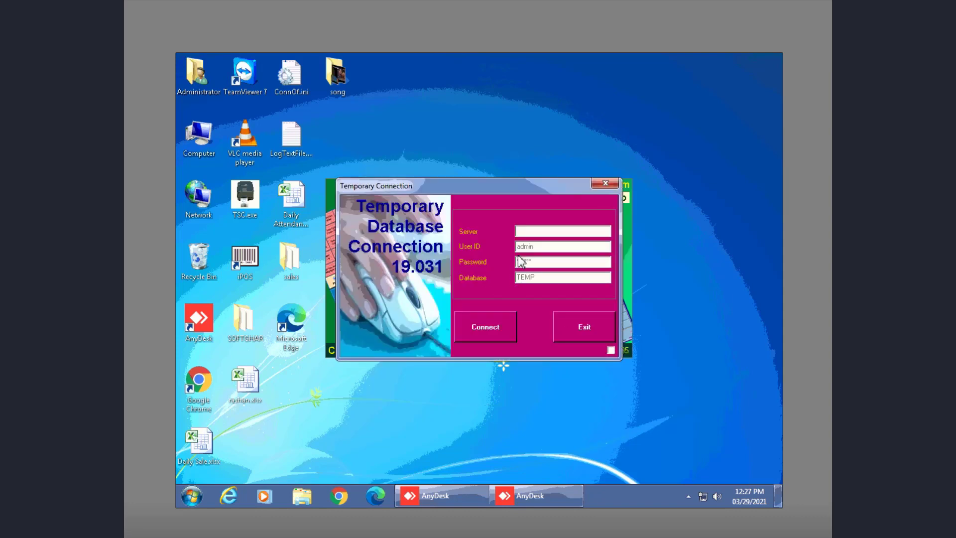
# Set the user ID of the temporary TEMP database connection to sa, connect, and exit the connection dialog
pyautogui.click(611, 350)
pyautogui.doubleClick(540, 245)
pyautogui.write('sa')
pyautogui.click(489, 331)
pyautogui.click(512, 318)
pyautogui.click(587, 326)
# Relaunch iPOS and log in to the INVENTORY database as ADMIN with the account password
pyautogui.doubleClick(244, 257)
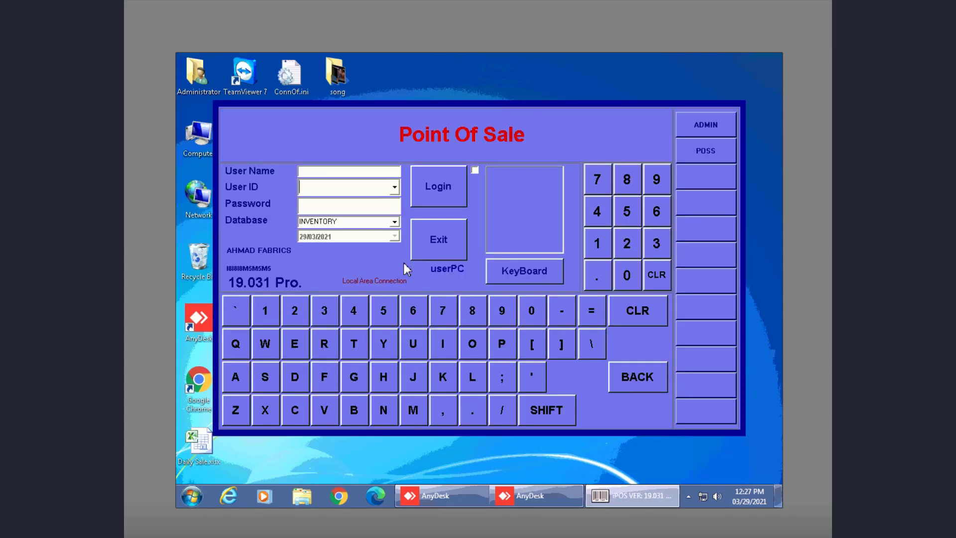
pyautogui.click(706, 126)
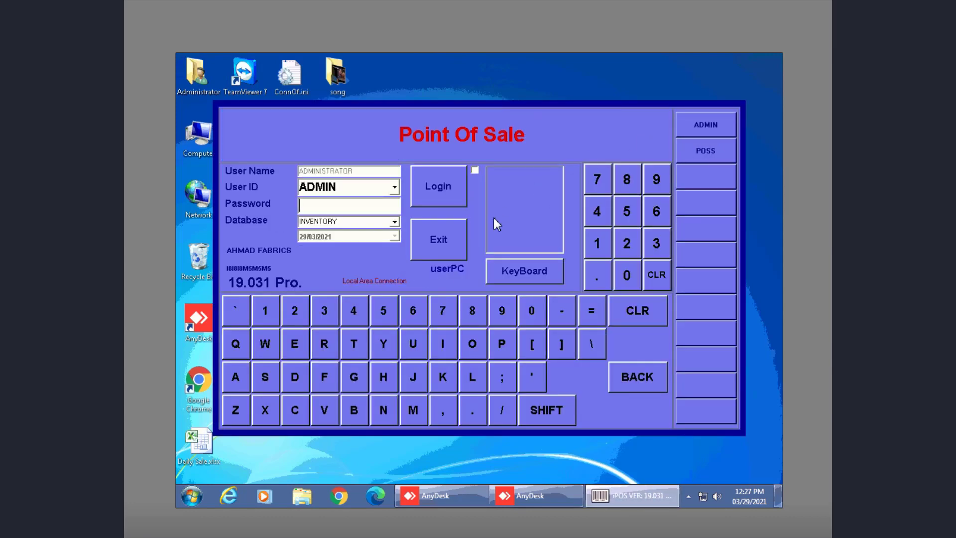
pyautogui.write('*****')
pyautogui.press('Return')
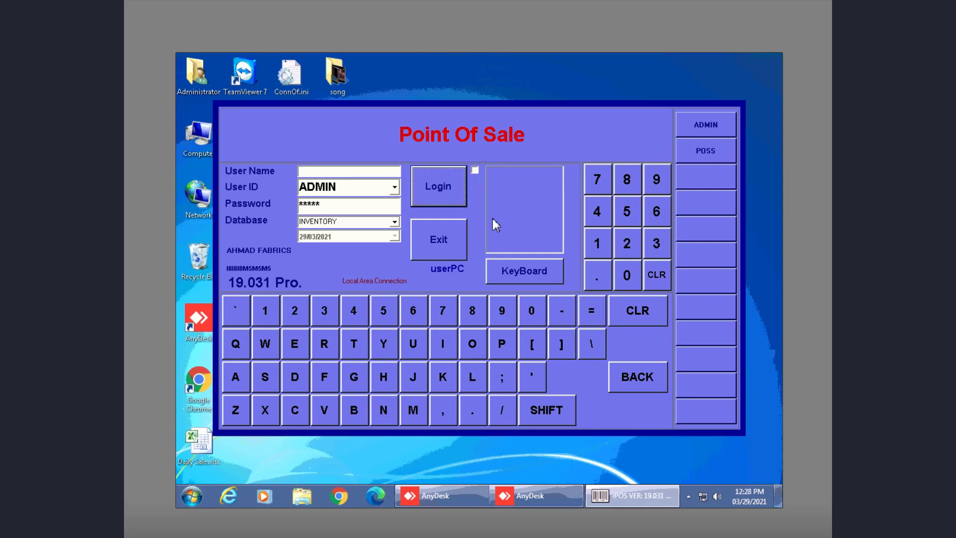